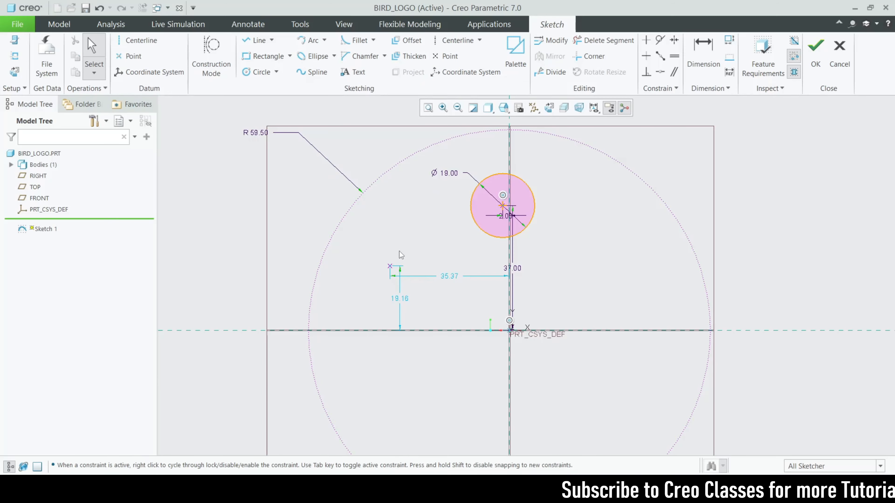
Step: Dimension the isolated sketch point vertically and horizontally from the center of the 19 mm circle
left_click(703, 56)
scroll(503, 214, "up", 2)
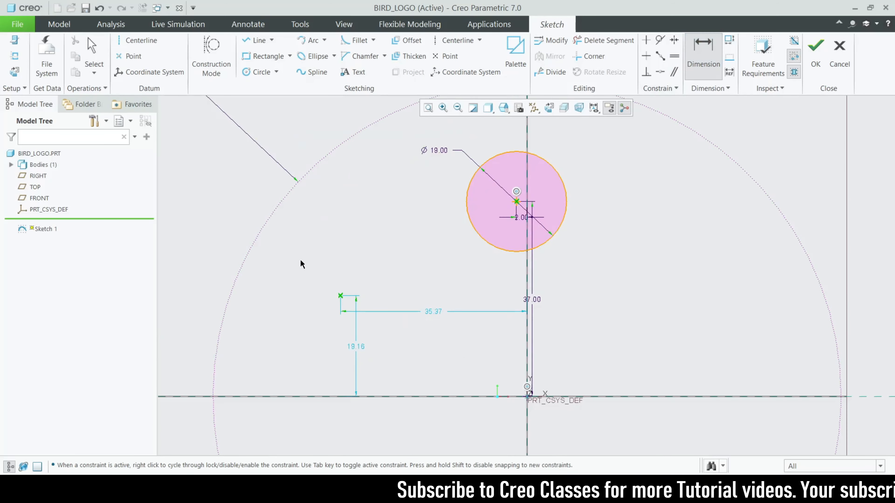
middle_click(300, 250)
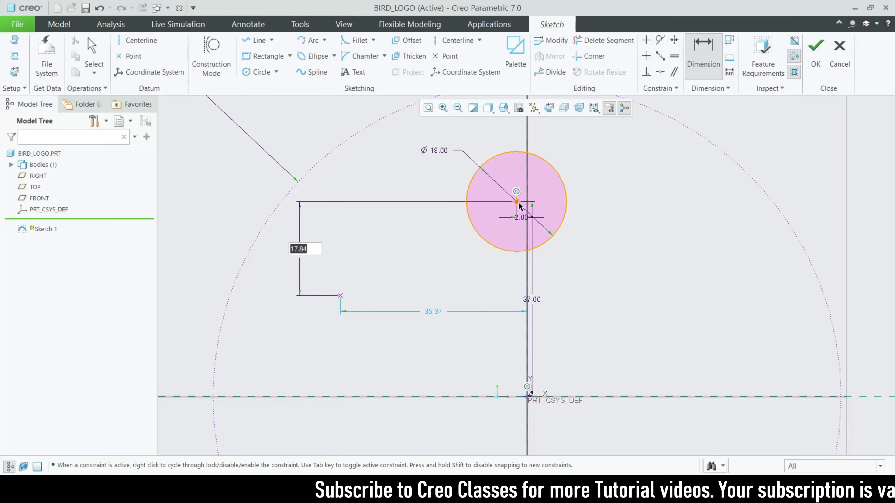
key("Return")
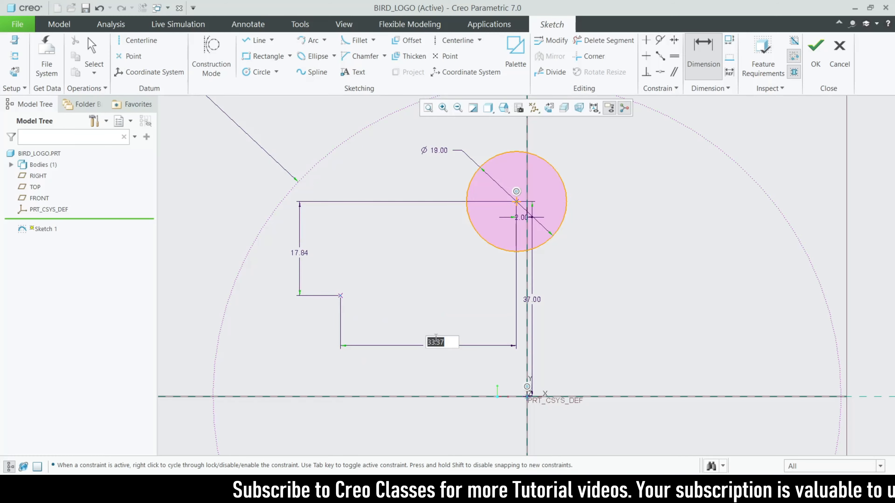
Step: Consult the eagle 2 drawing.png reference and set the point's vertical distance from the small circle's center to 26.4
key("alt+Tab")
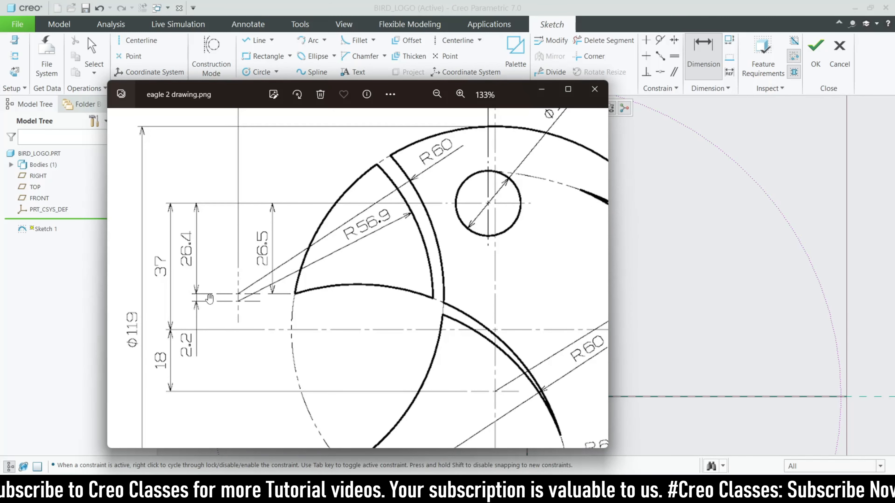
left_click(542, 89)
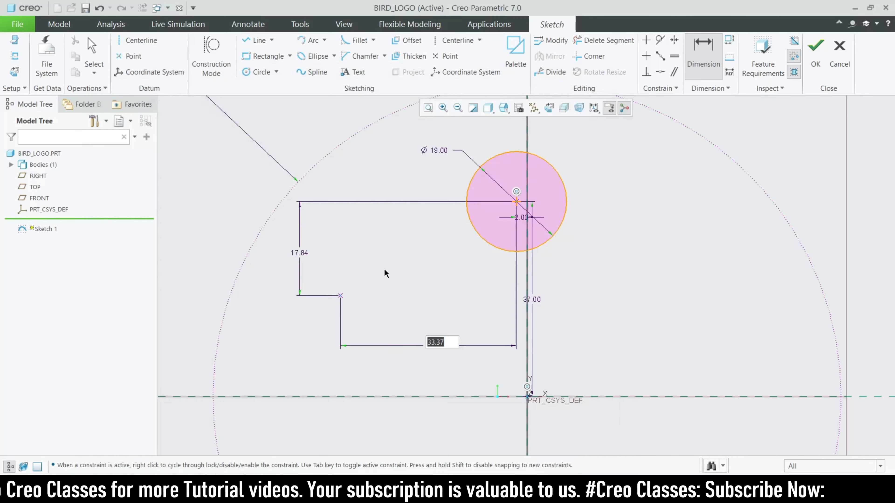
double_click(310, 253)
type("26.4")
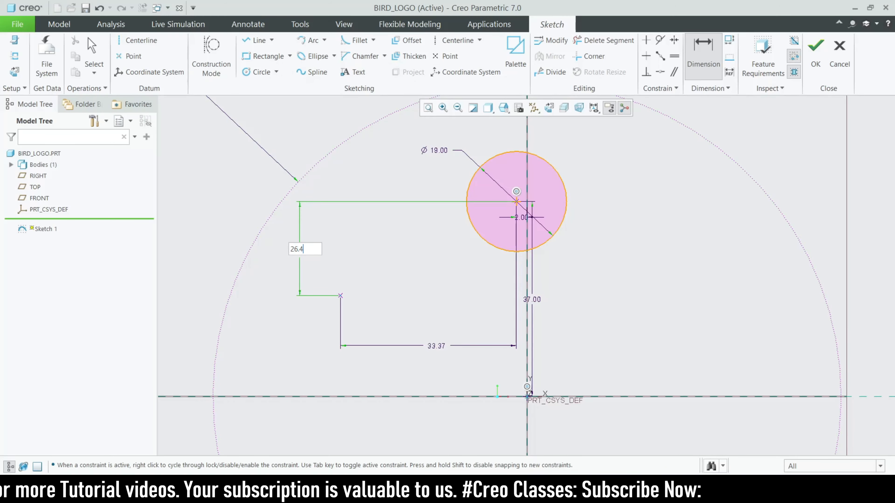
key("Return")
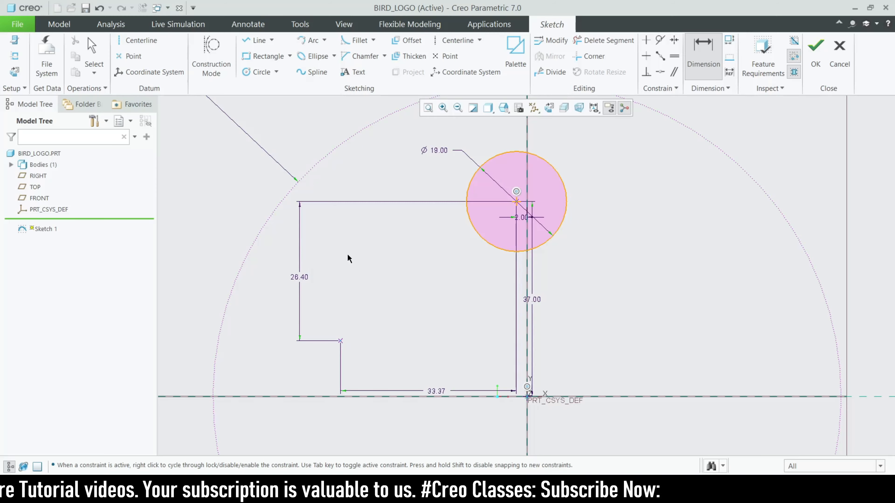
Step: Consult the reference drawing's upper dimensions and set the point's horizontal distance from the small circle's center to 73
scroll(383, 280, "up", 3)
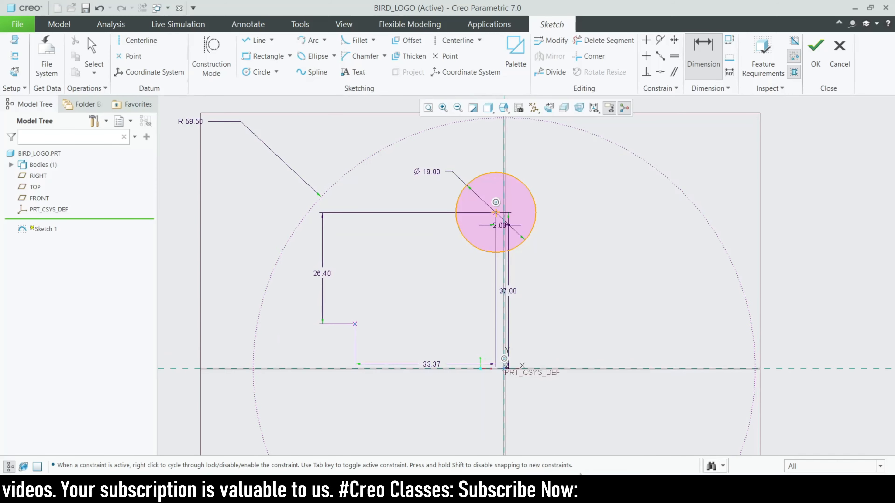
left_click(630, 406)
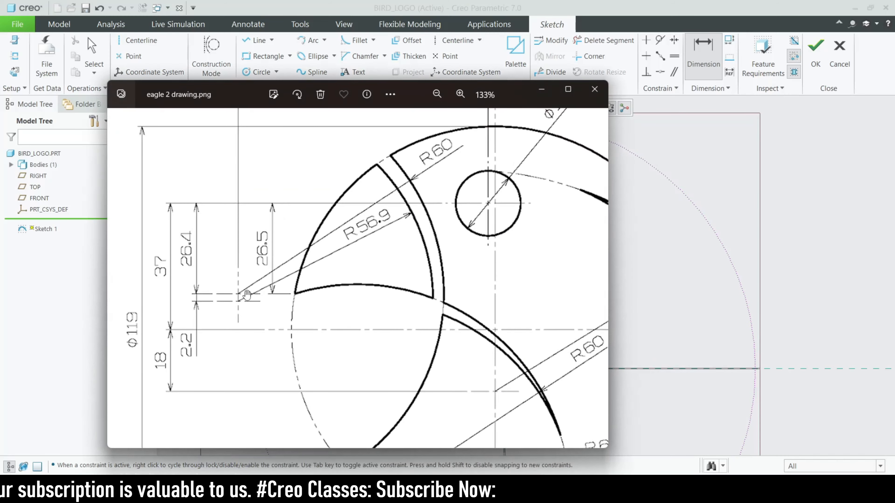
left_click_drag(332, 278, 326, 369)
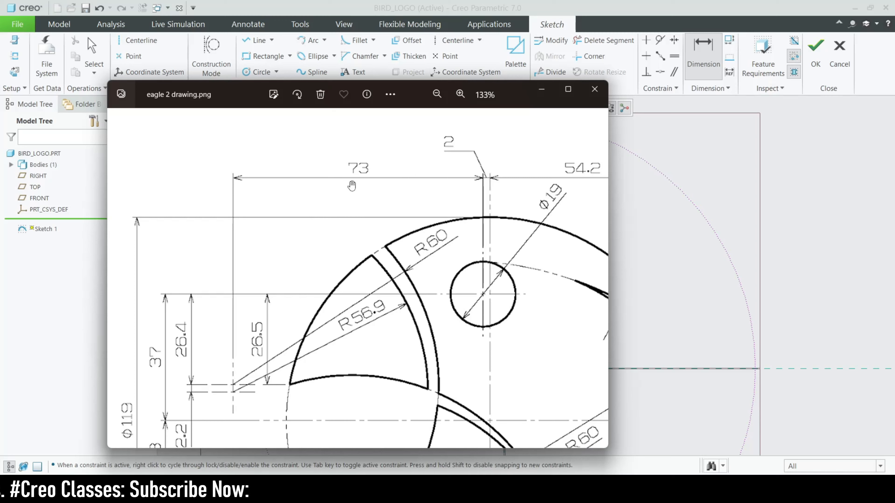
left_click(541, 90)
double_click(429, 363)
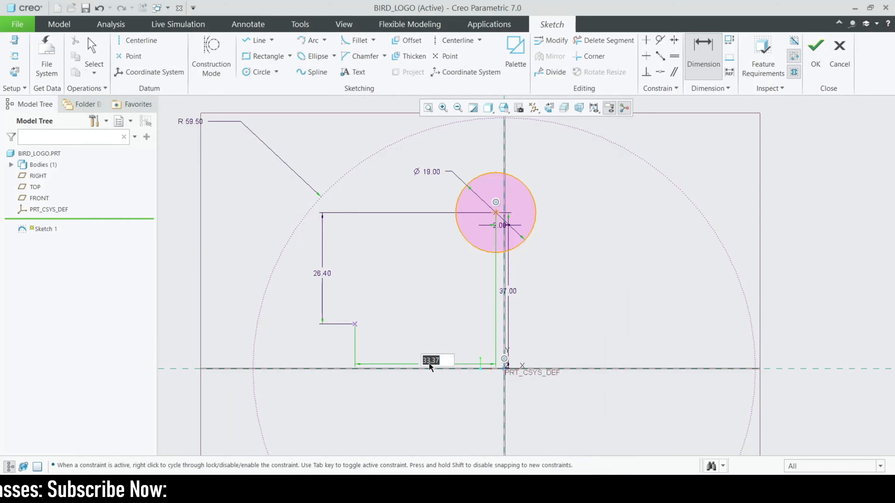
type("73")
key("Return")
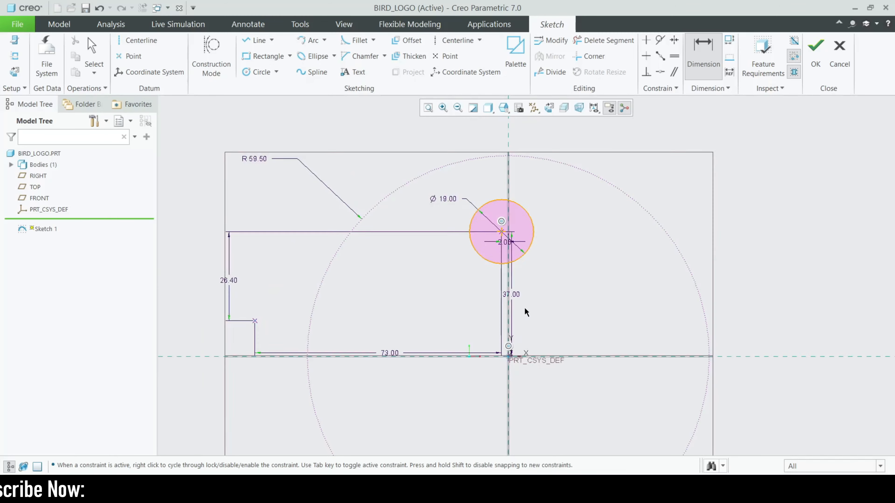
Step: Examine the reference drawing for the center locations of the R60 and R56.9 arcs and the vertical spacing between them
left_click(630, 402)
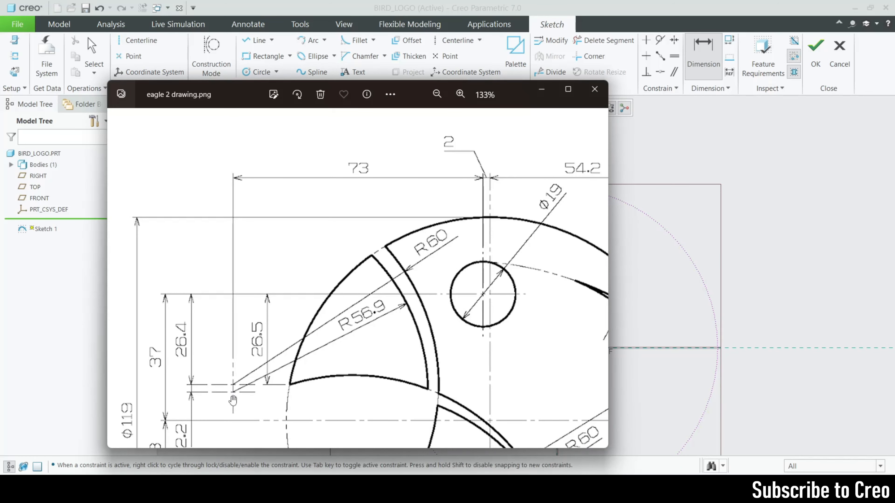
scroll(233, 400, "up", 4)
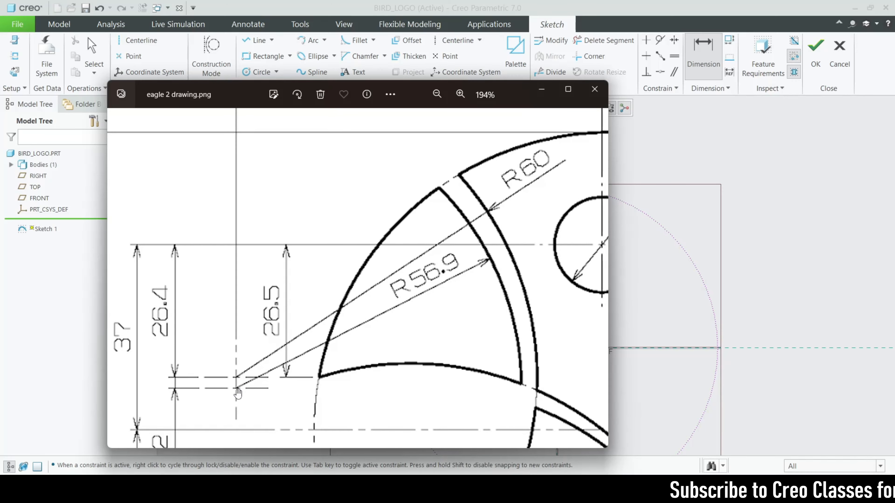
scroll(219, 391, "down", 4)
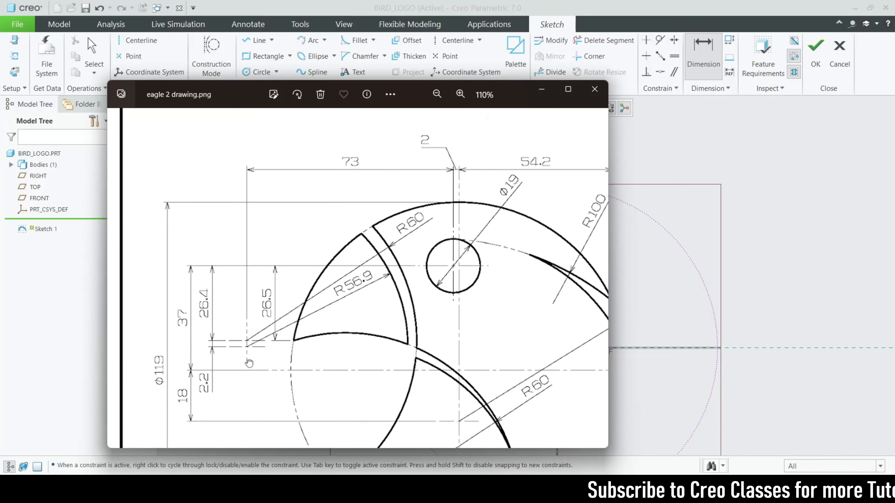
scroll(222, 345, "up", 5)
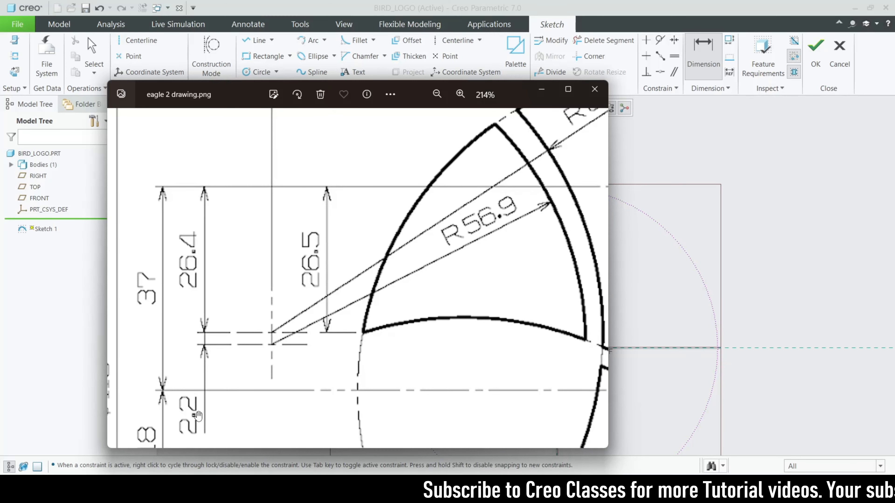
scroll(236, 385, "up", 1)
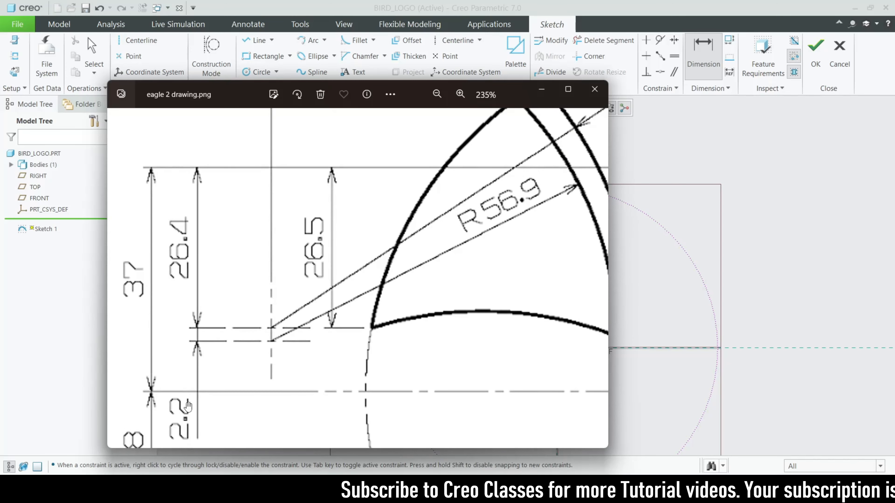
scroll(188, 406, "down", 3)
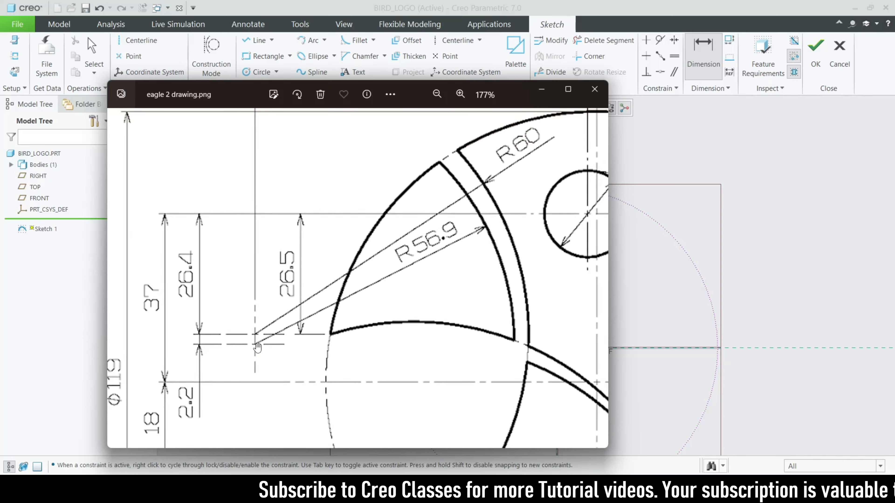
left_click_drag(259, 349, 243, 378)
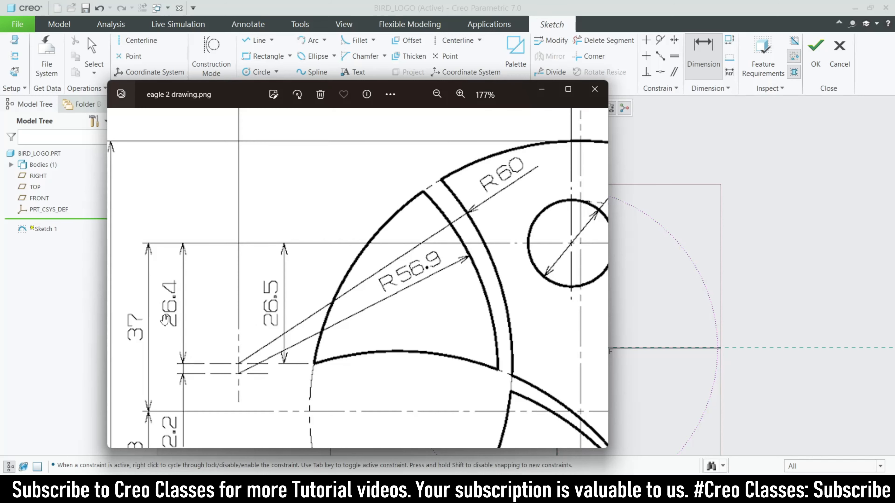
scroll(228, 336, "down", 2)
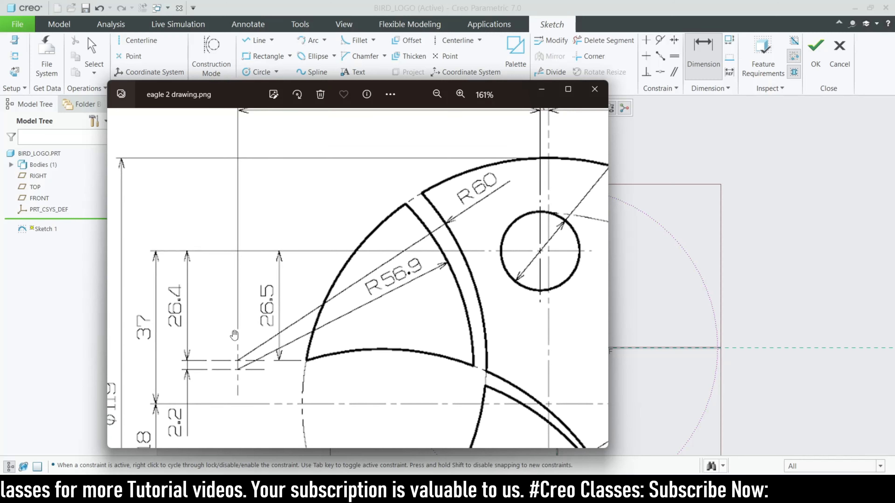
scroll(234, 335, "down", 4)
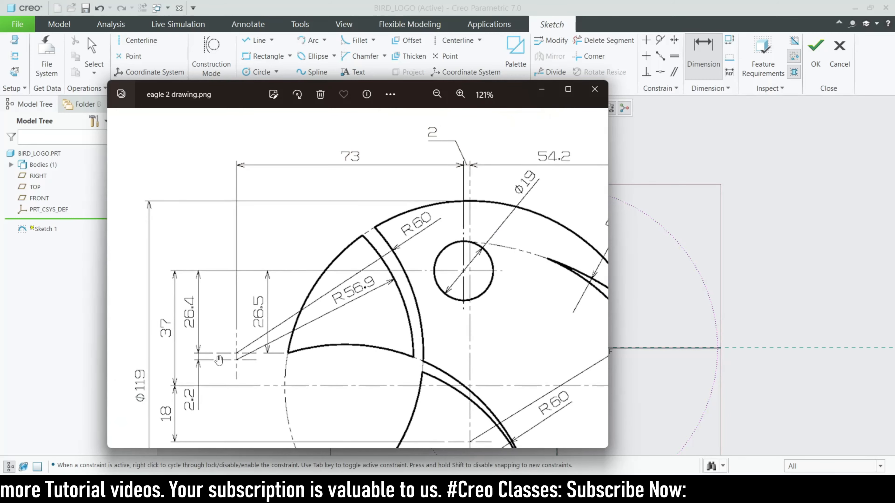
scroll(243, 374, "up", 2)
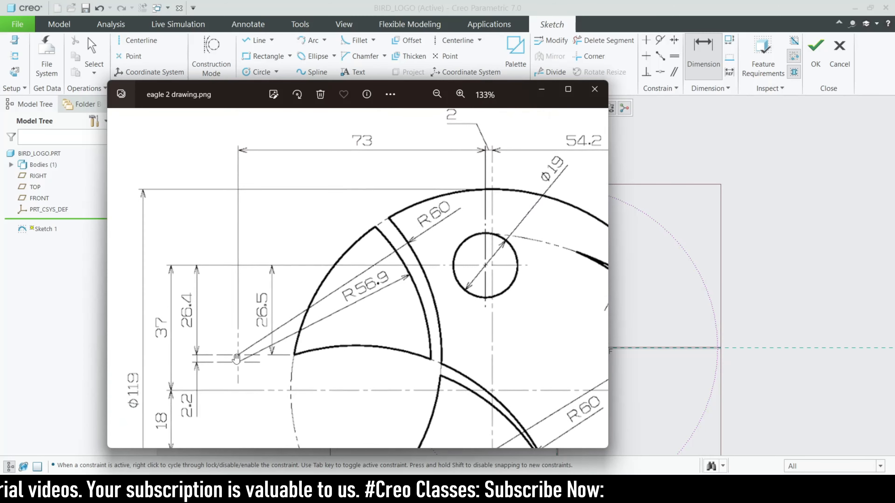
scroll(234, 368, "down", 3)
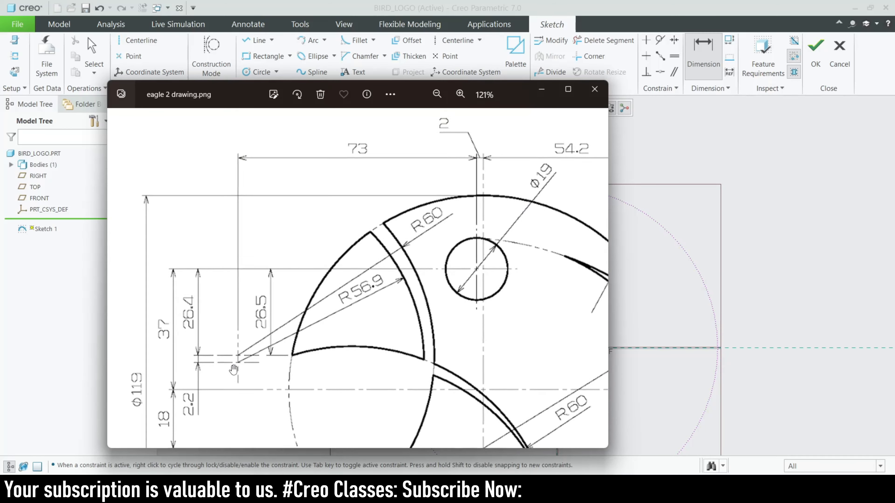
scroll(310, 357, "up", 5)
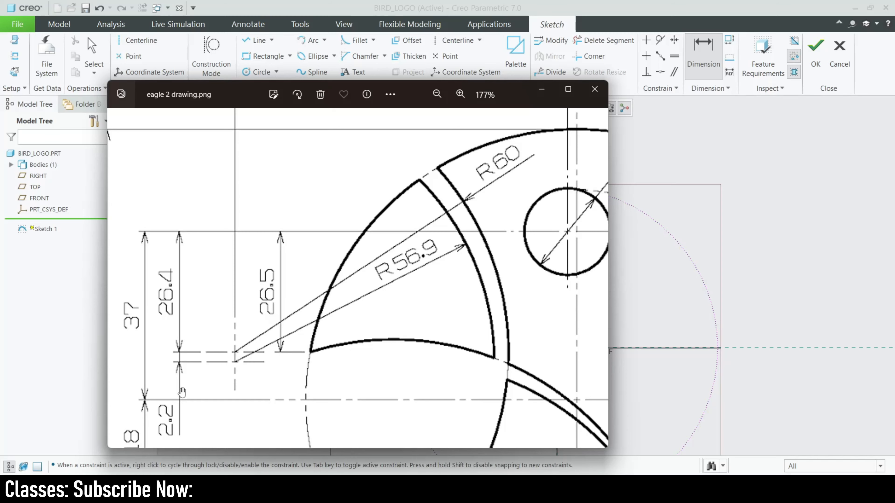
scroll(241, 376, "down", 3)
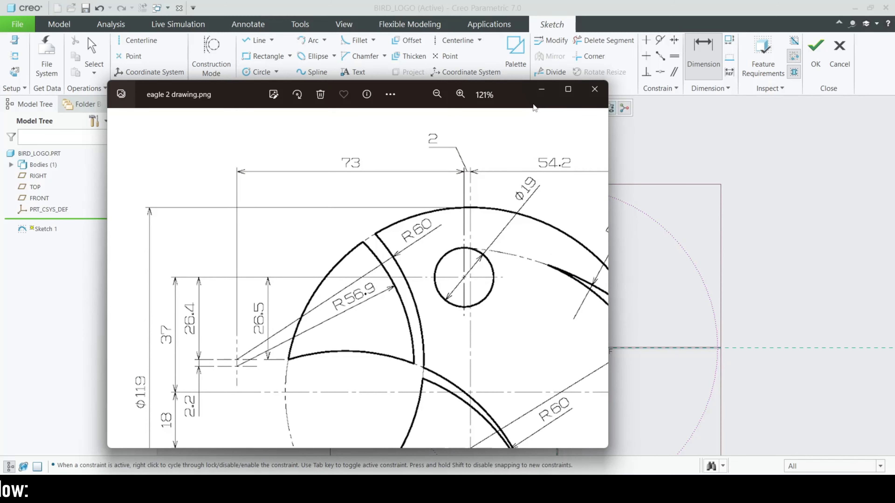
left_click(542, 89)
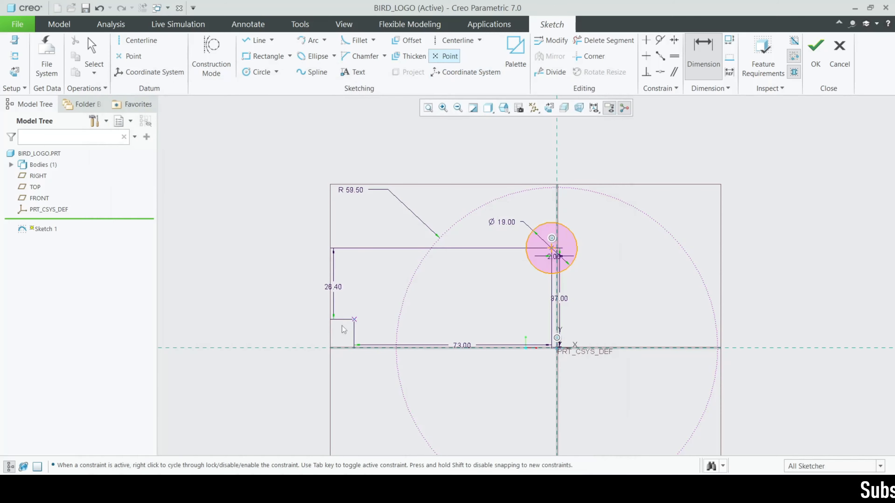
Step: Place a second sketch point vertically below the first and dimension the distance between the two points as 2.2
scroll(354, 332, "down", 6)
left_click(348, 317)
middle_click(349, 317)
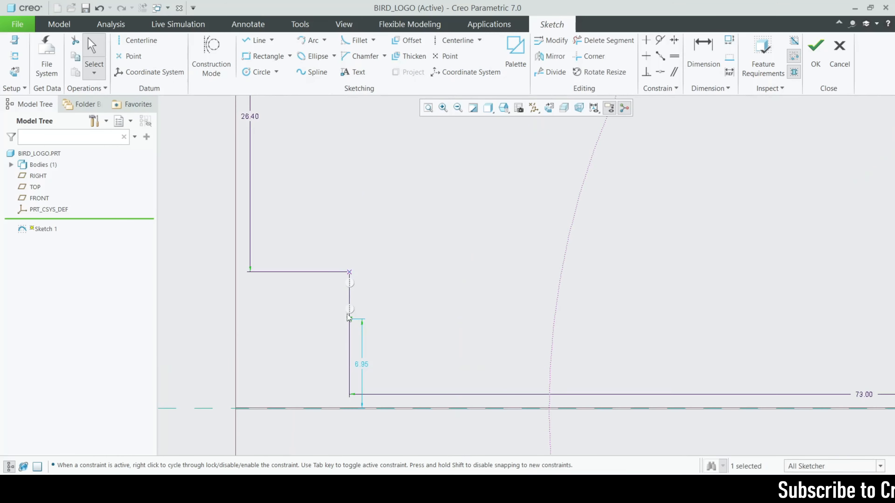
left_click(704, 64)
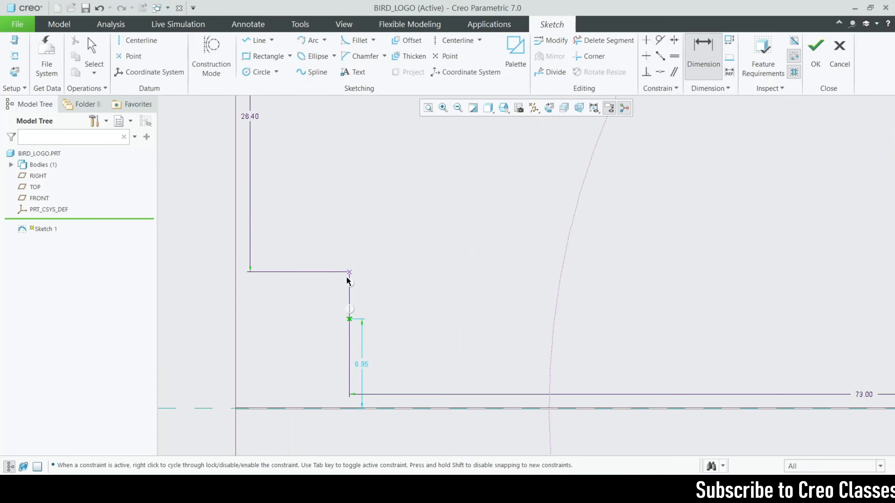
middle_click(363, 291)
type("2.2")
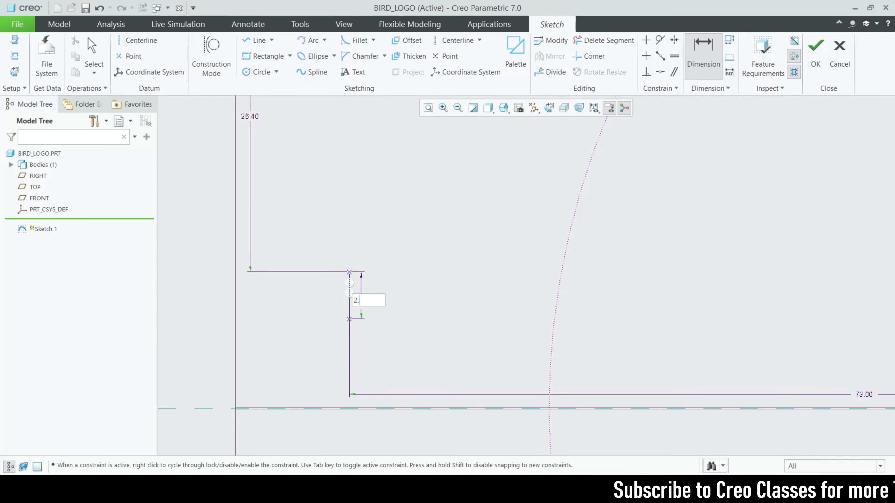
key("Return")
Step: Check the arc centers in the reference drawing and sketch a circle centered on the lower point, crossing the large construction circle
mouse_move(628, 497)
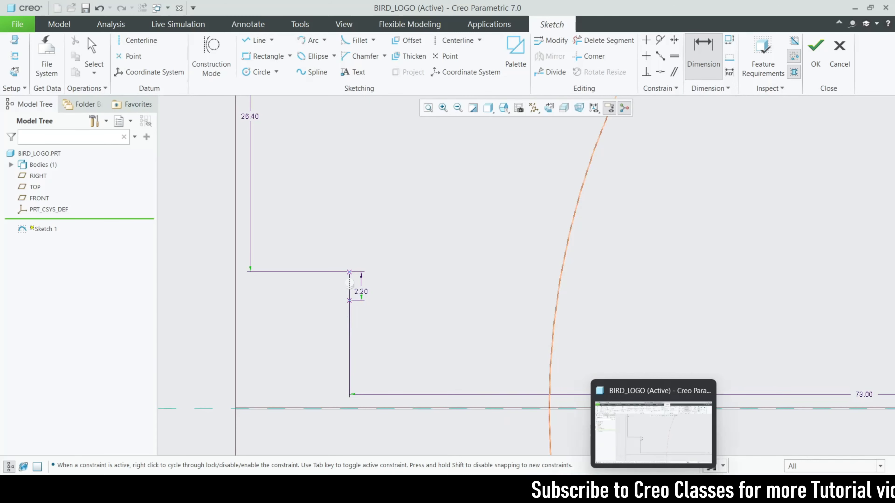
left_click(627, 432)
scroll(207, 378, "up", 3)
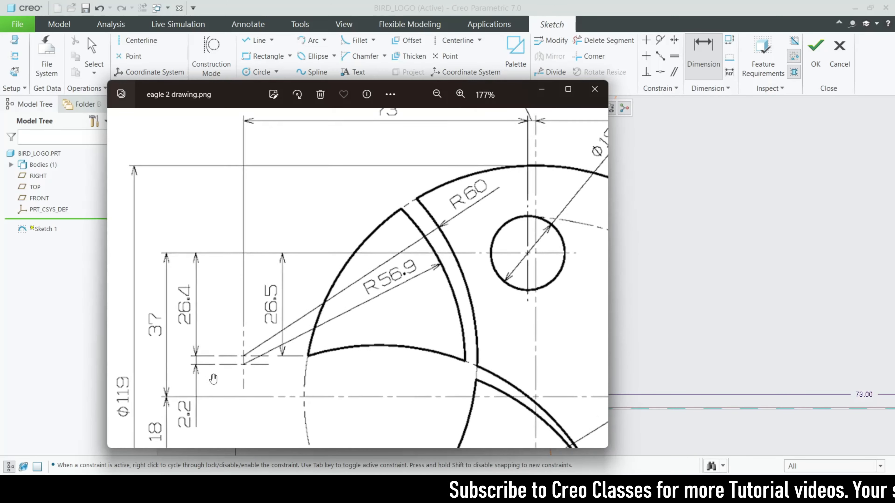
scroll(252, 349, "down", 3)
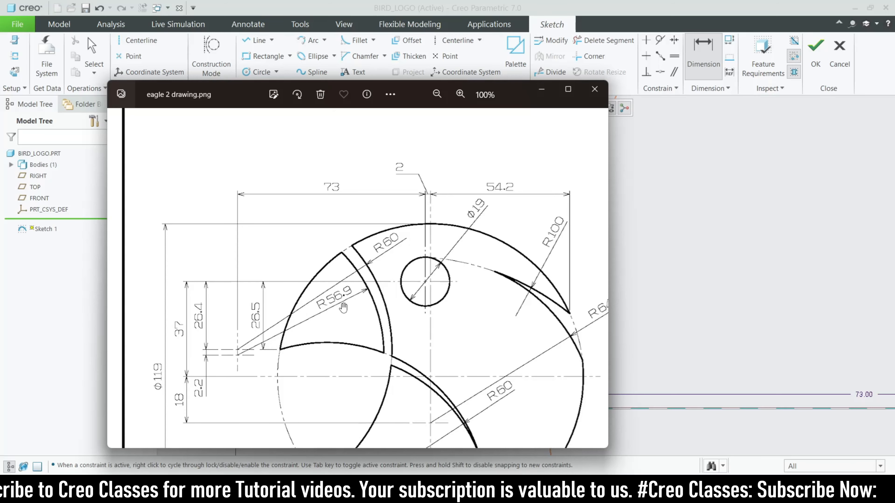
left_click(541, 92)
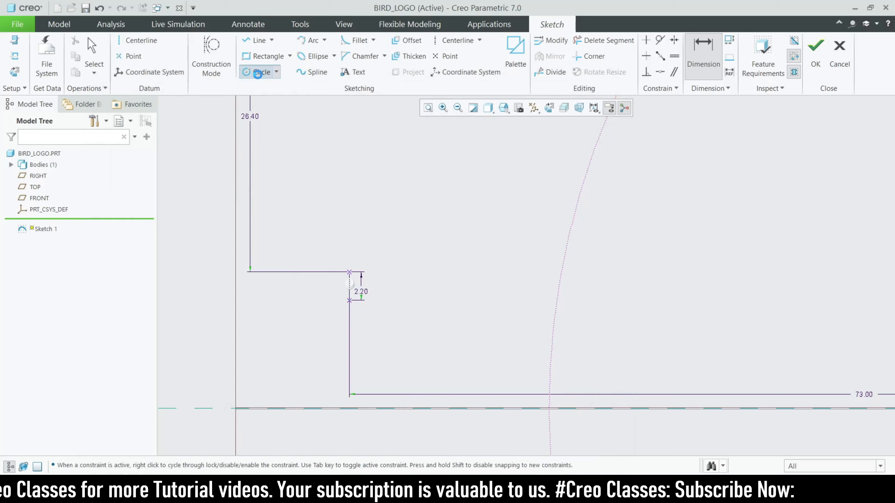
scroll(342, 330, "up", 2)
scroll(350, 314, "up", 3)
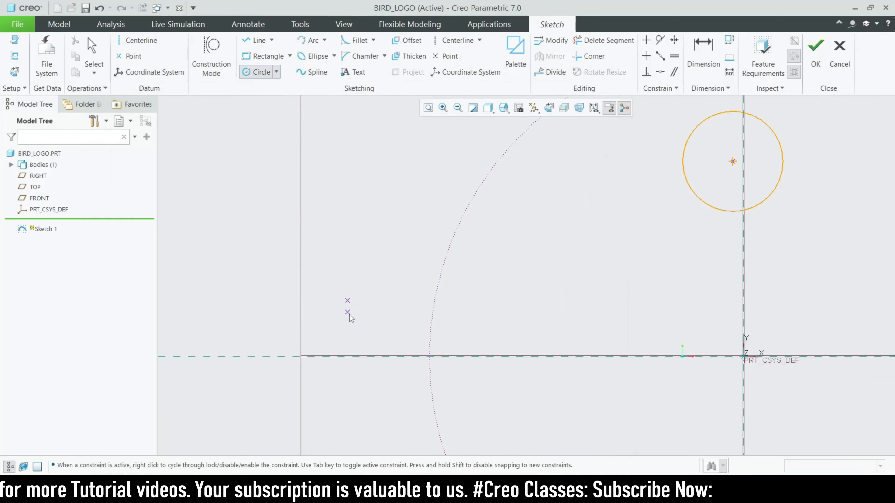
left_click(348, 313)
left_click(432, 263)
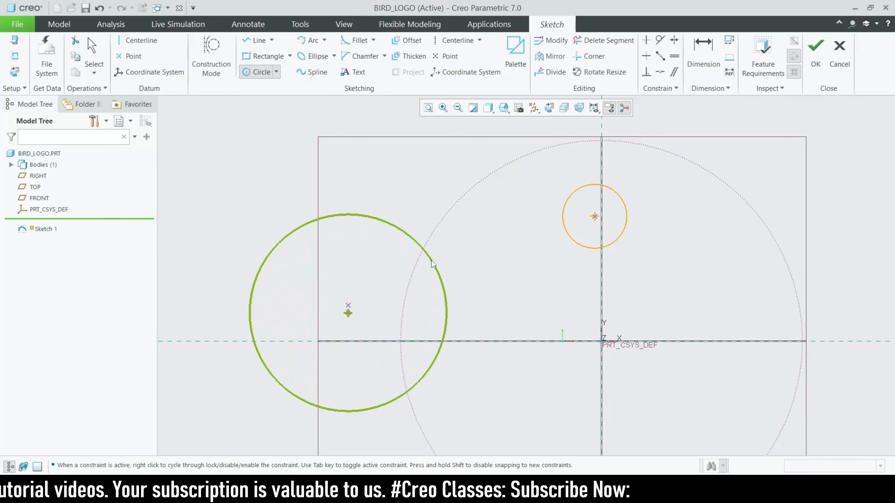
Step: Check the arc radius in the reference drawing and set the diameter of the circle around the lower point to 56.9*2
middle_click(431, 260)
key("alt+Tab")
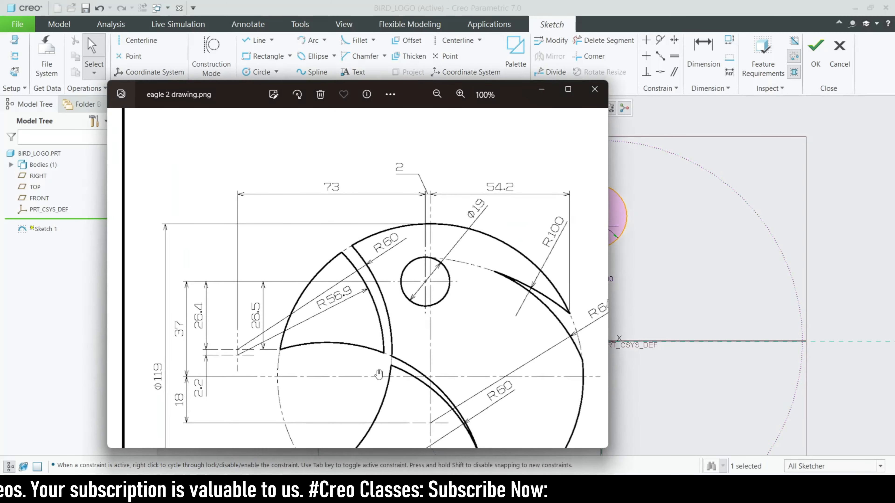
left_click(542, 89)
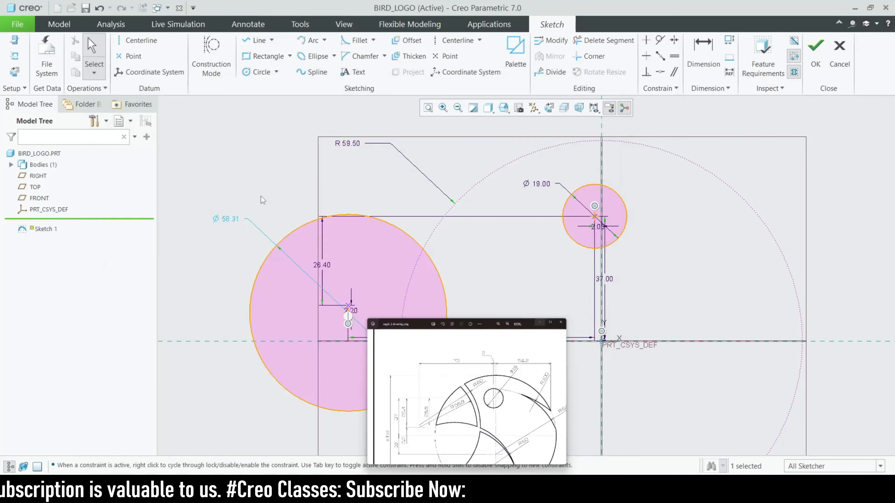
double_click(228, 221)
type("56.9")
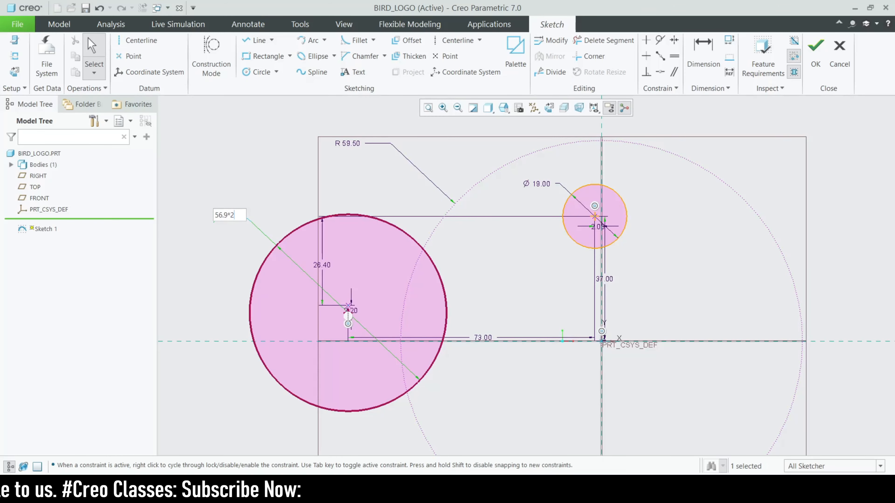
type("*2")
key("Return")
scroll(493, 289, "up", 3)
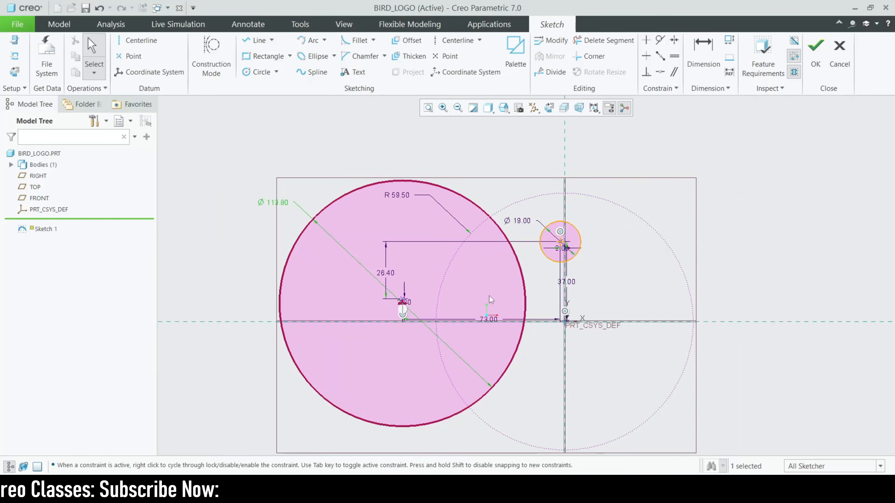
scroll(490, 297, "down", 1)
Step: Compare the sketch with the reference drawing, examining the R56.9 and R60 arcs and their shared center area
left_click(628, 489)
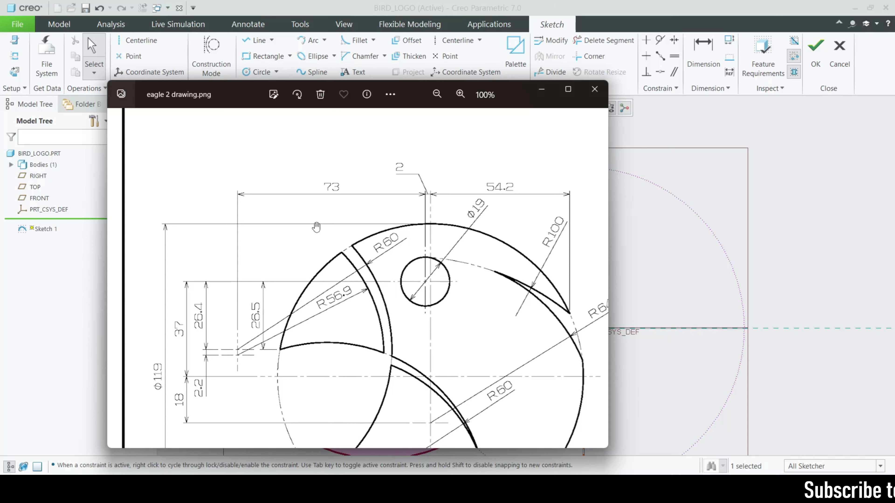
scroll(796, 260, "up", 5)
scroll(669, 277, "down", 3)
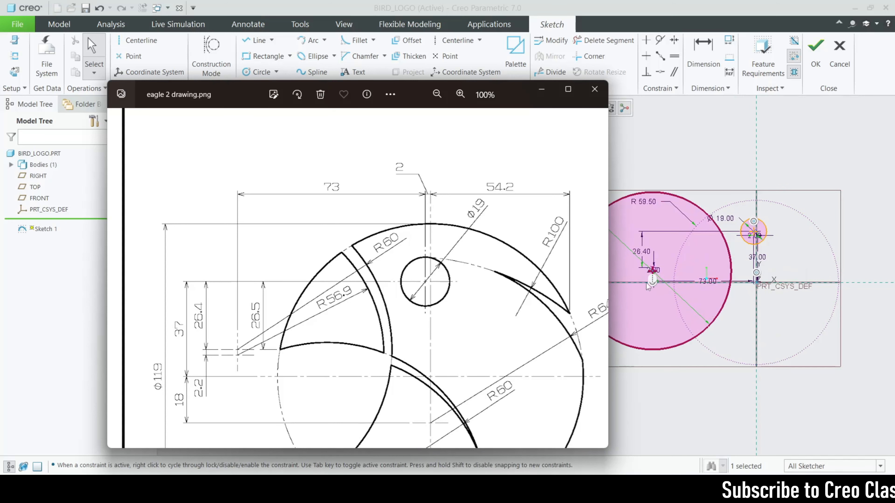
scroll(747, 278, "down", 2)
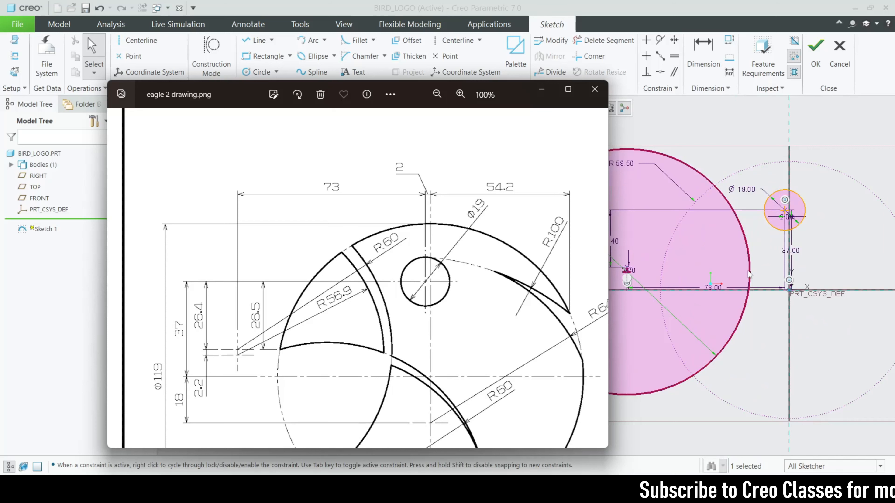
scroll(772, 261, "down", 2)
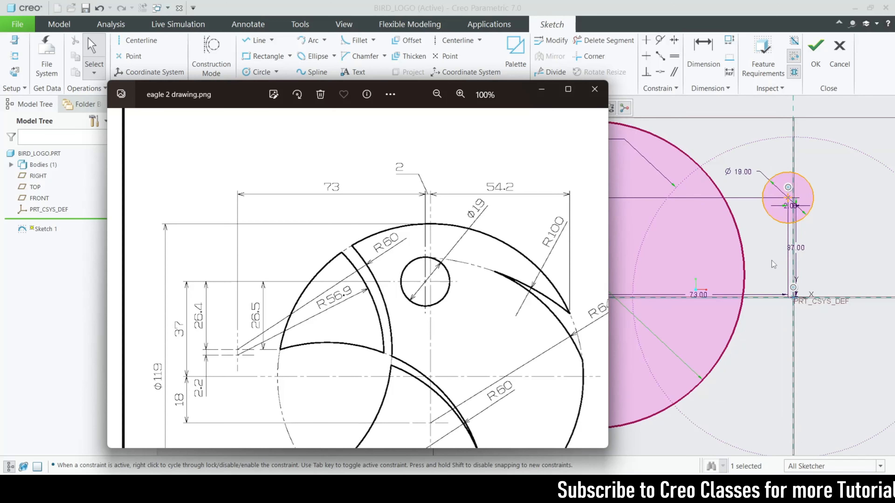
scroll(768, 278, "up", 2)
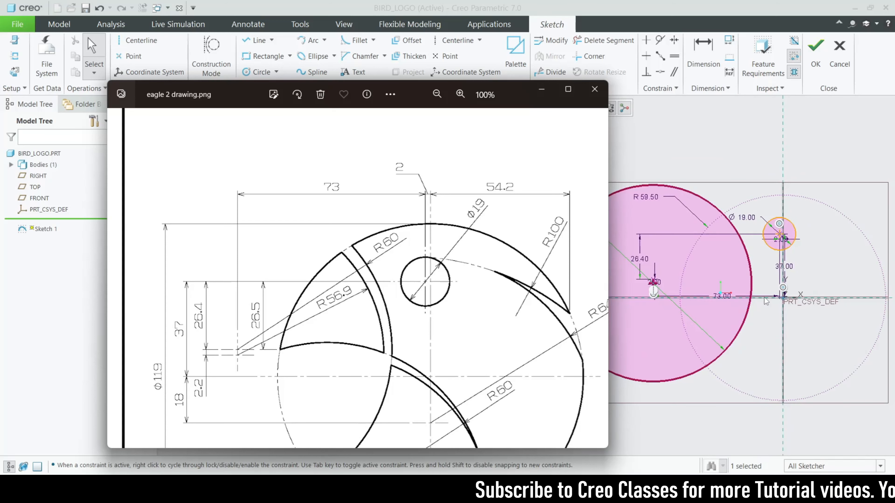
left_click_drag(335, 324, 318, 245)
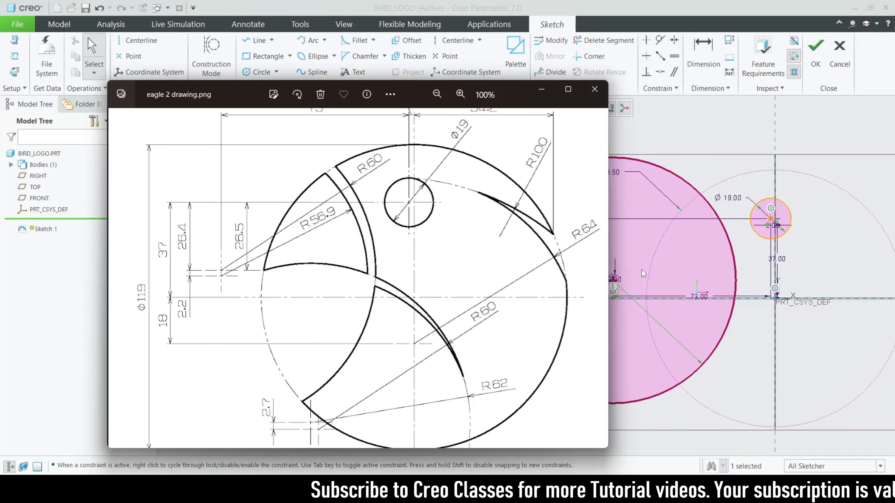
left_click_drag(295, 274, 305, 298)
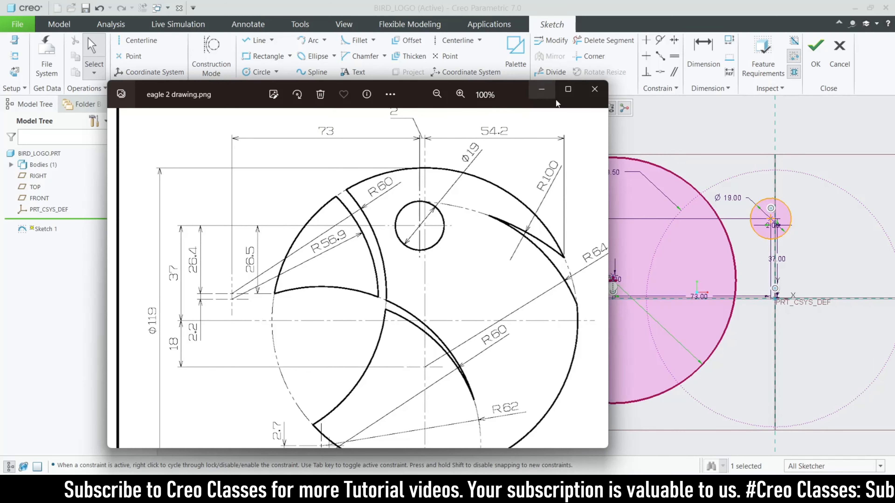
left_click(549, 95)
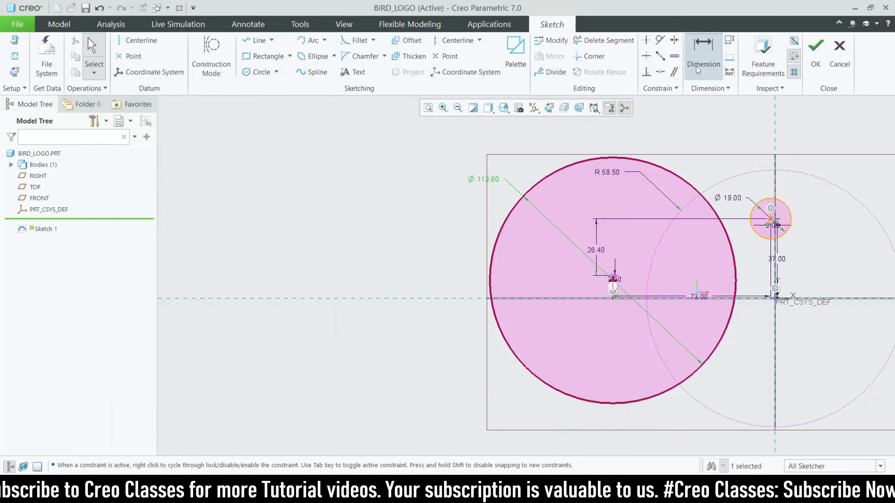
Step: Delete the solid circle centered on the lower point using Delete Segment
left_click(703, 50)
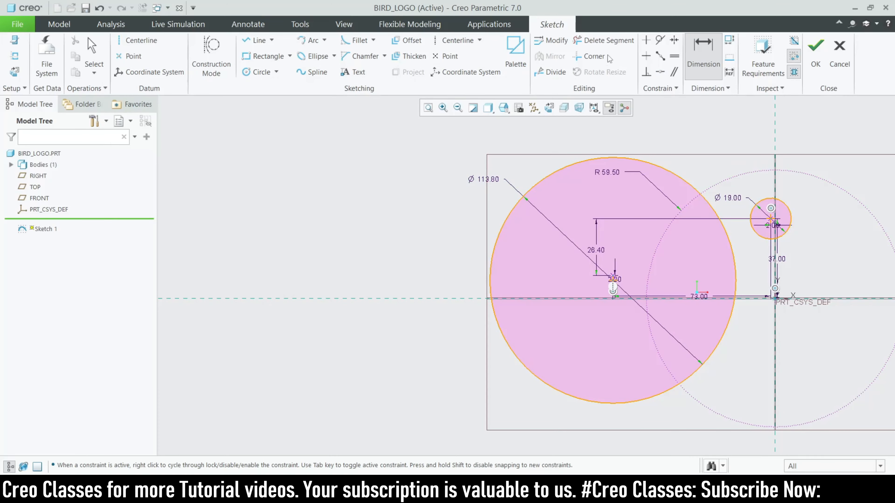
left_click(604, 40)
mouse_move(654, 124)
left_mouse_down()
mouse_move(560, 399)
mouse_move(592, 393)
mouse_move(706, 267)
mouse_move(710, 226)
left_mouse_up()
Step: Turn on Construction Mode and sketch a circle with a radius of about 37 centered on the lower point
left_click(212, 57)
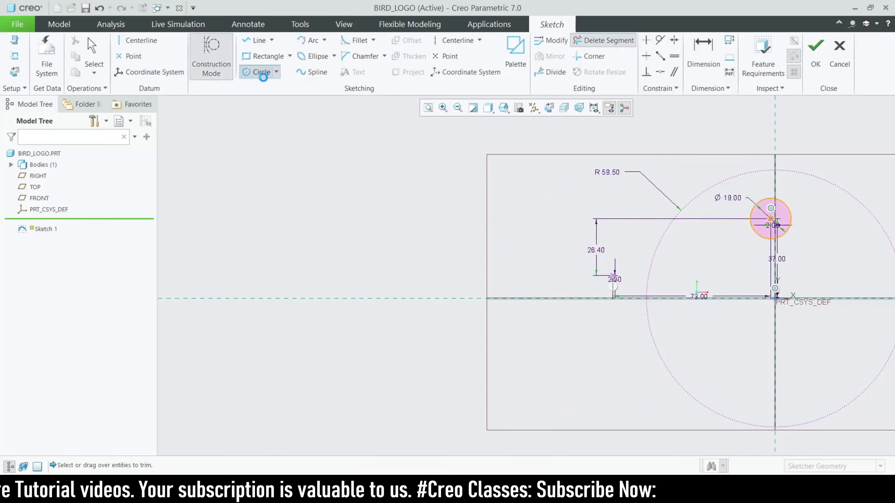
left_click(259, 72)
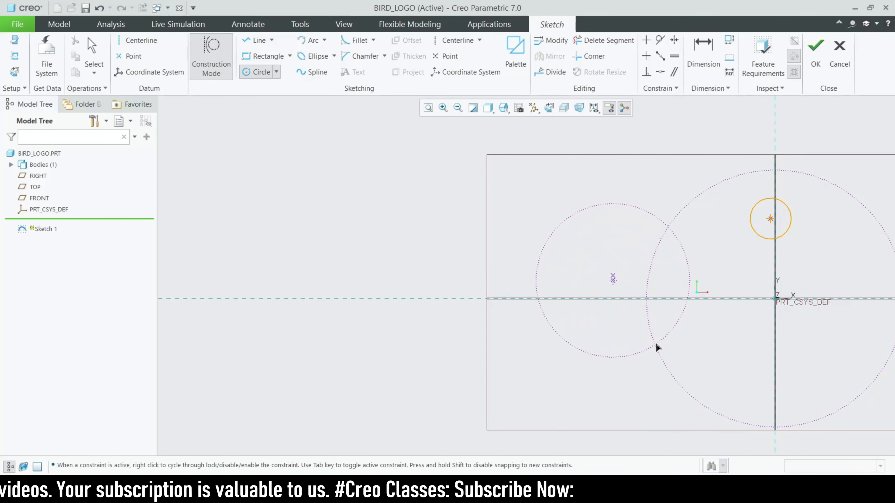
scroll(631, 307, "up", 3)
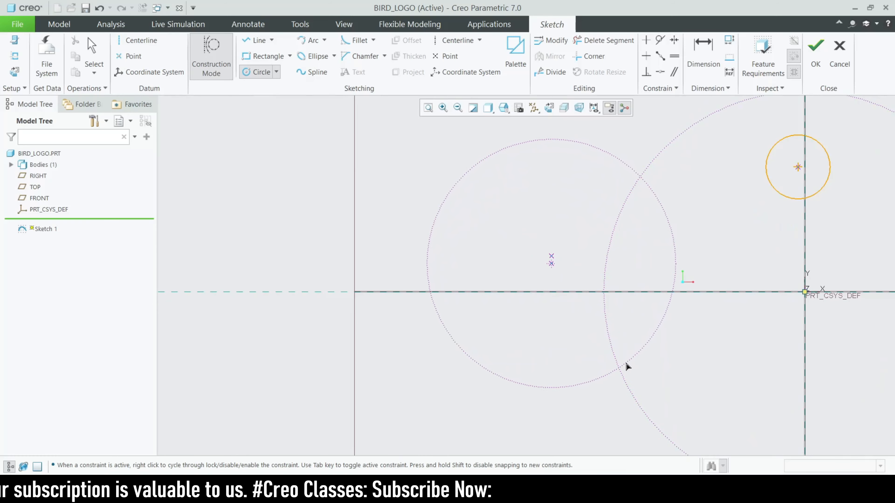
left_click(625, 363)
middle_click(625, 363)
Step: Check the inner wing arc in the reference drawing and set the new construction circle's radius to 56.9
left_click(680, 490)
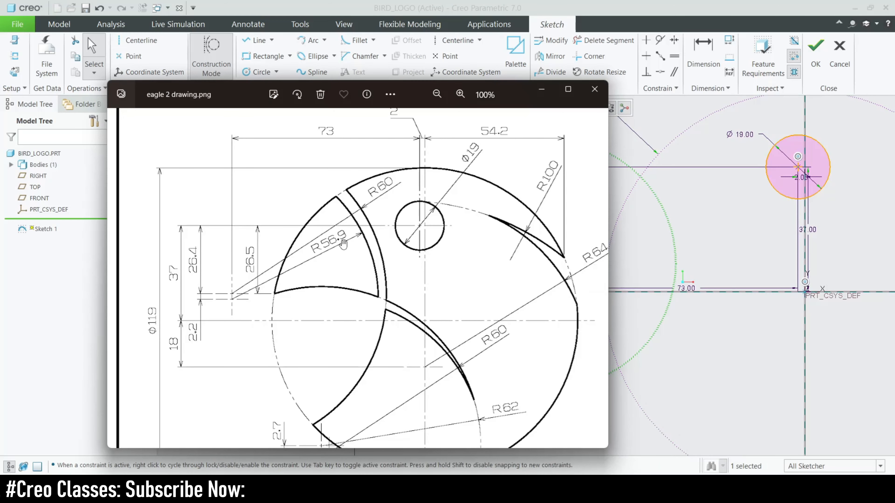
left_click(541, 91)
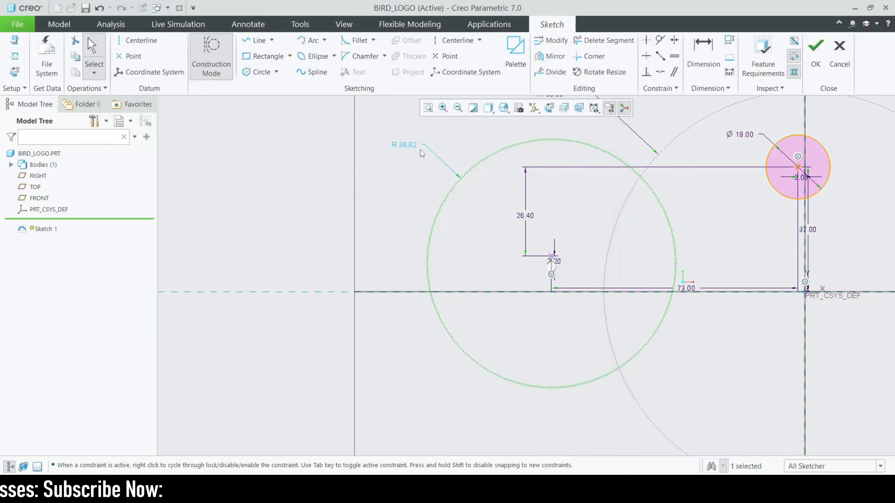
double_click(409, 145)
type("56.")
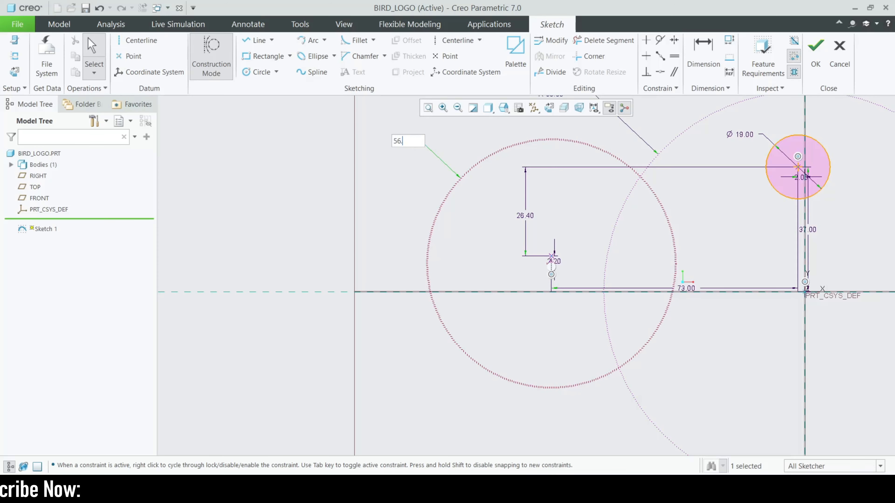
type("9")
key("Return")
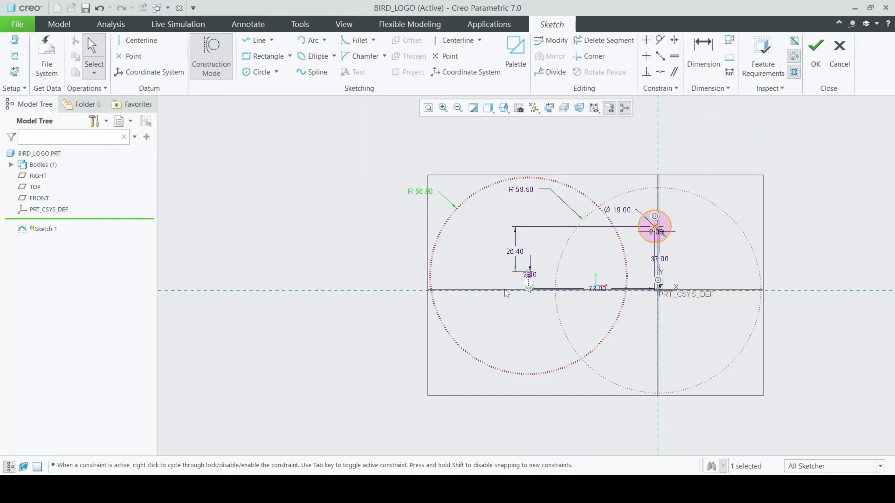
Step: Check the R60 arc's center in the reference drawing and sketch a construction circle of about 44 radius on the upper point
left_click(592, 489)
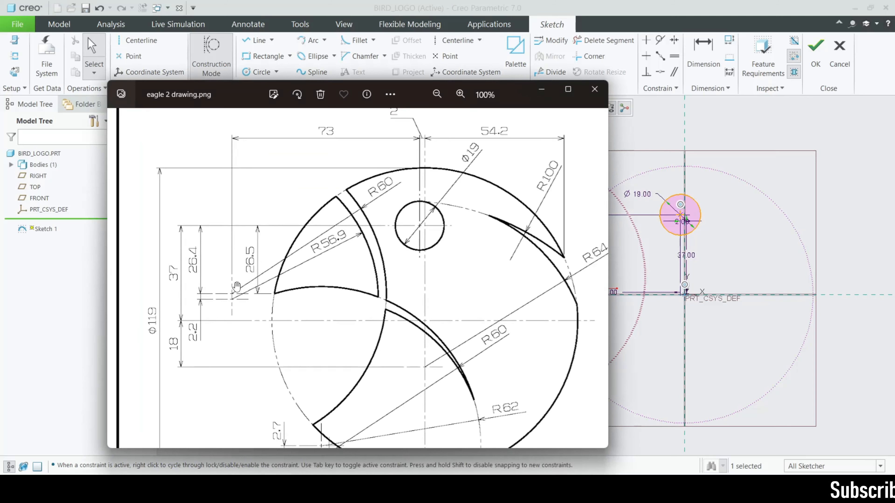
scroll(239, 290, "up", 4)
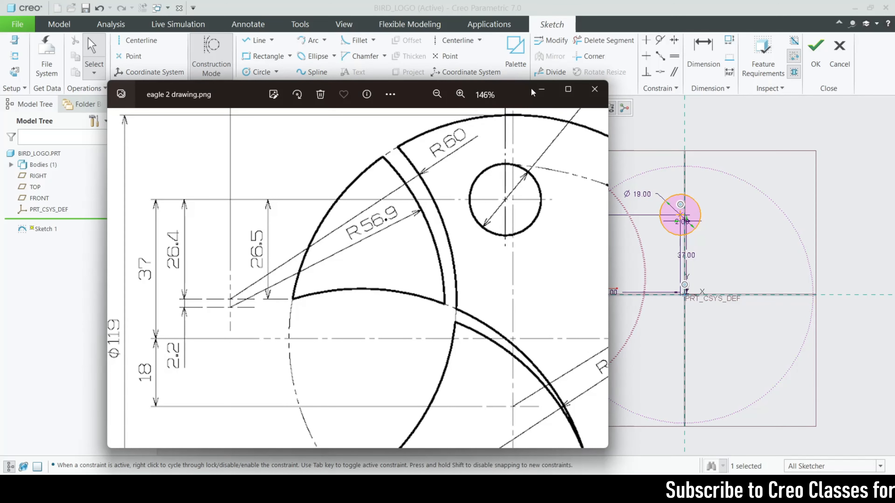
left_click(541, 91)
left_click(260, 72)
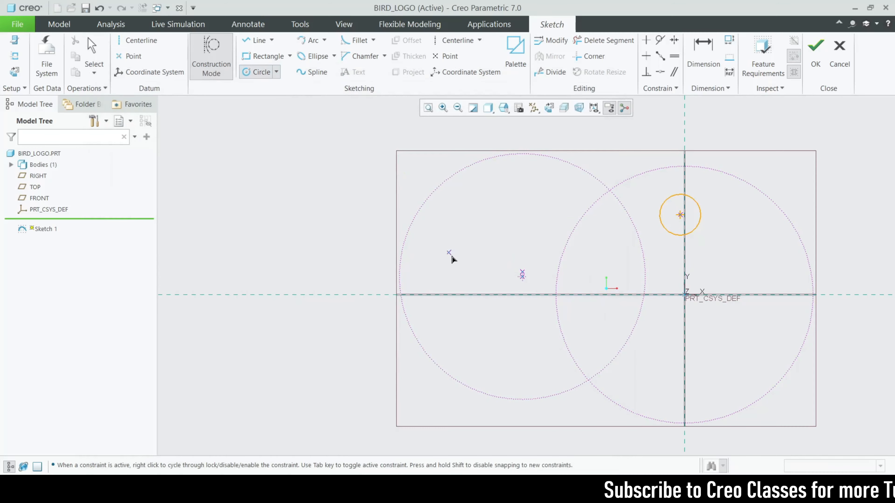
left_click(522, 272)
left_click(574, 351)
middle_click(504, 276)
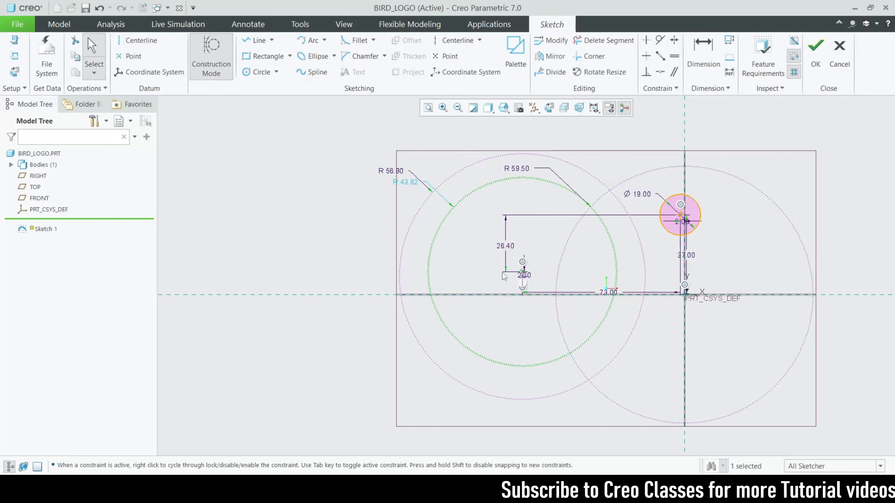
Step: Set the radius of the construction circle centered on the upper point to 60
double_click(414, 182)
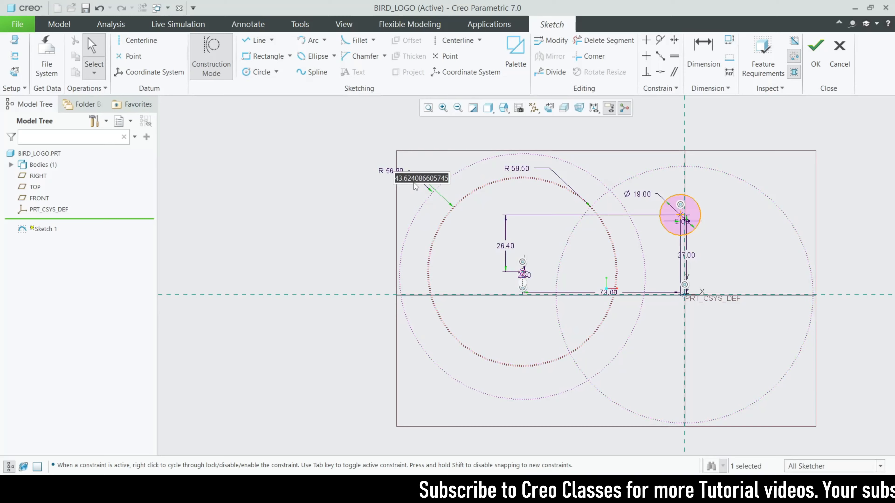
type("60")
key("Return")
scroll(744, 296, "down", 3)
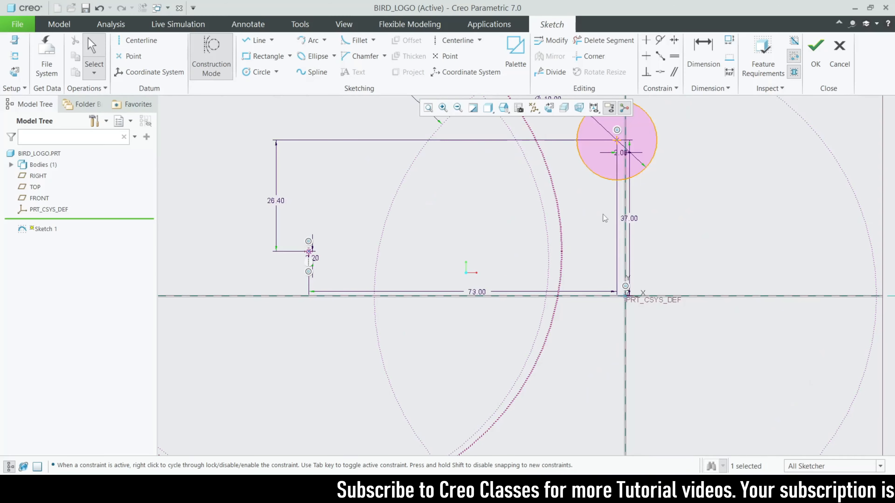
scroll(603, 214, "up", 2)
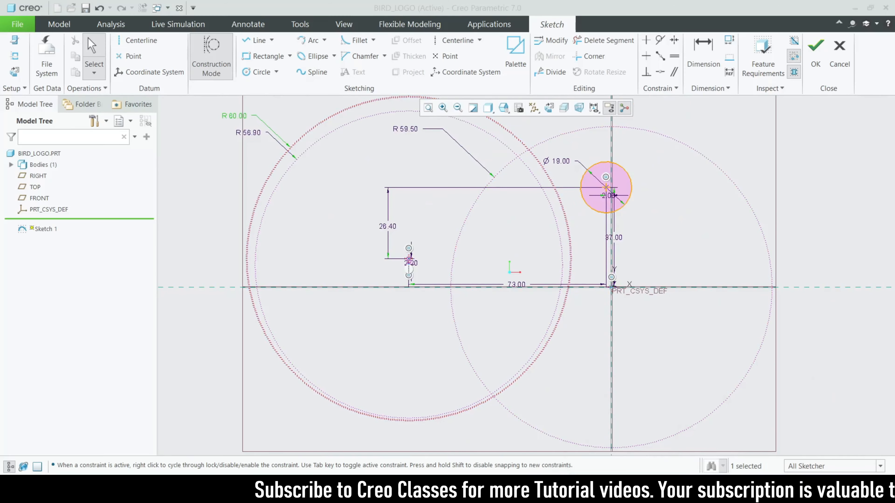
Step: Examine the R60 and R56.9 arcs and the adjoining wing edges in the reference drawing against the sketch
key("alt+Tab")
scroll(454, 320, "down", 2)
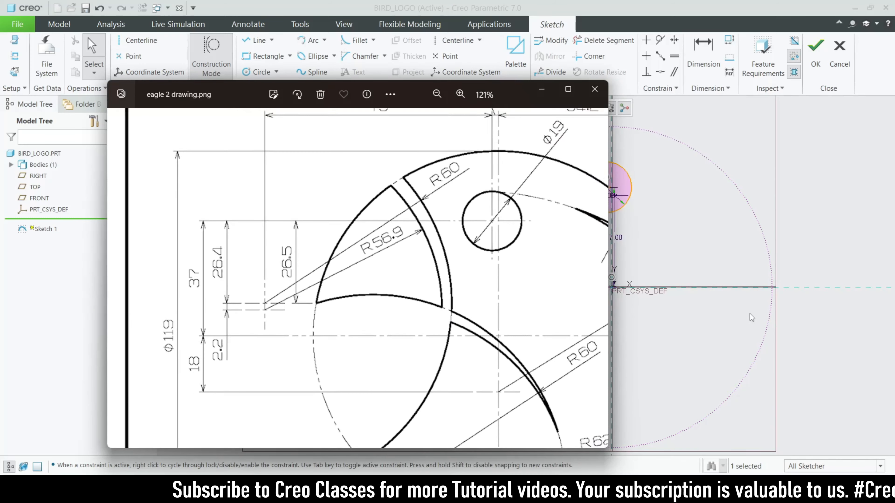
scroll(751, 314, "up", 4)
scroll(694, 285, "down", 4)
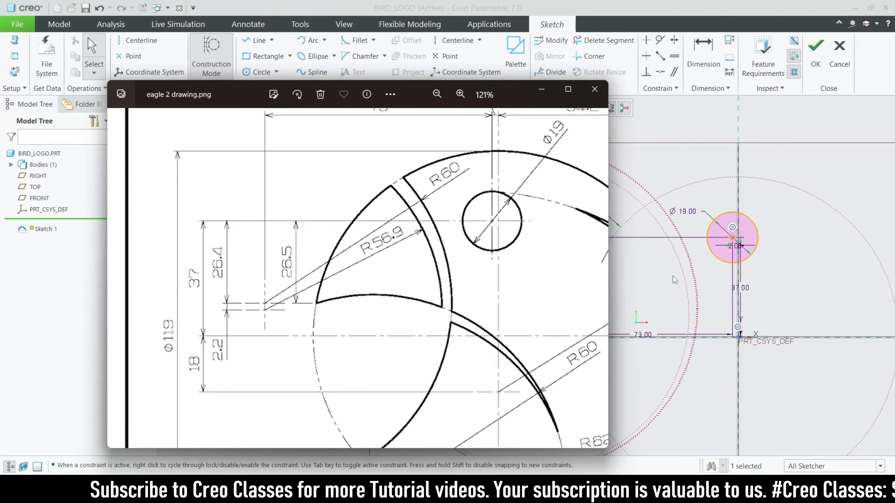